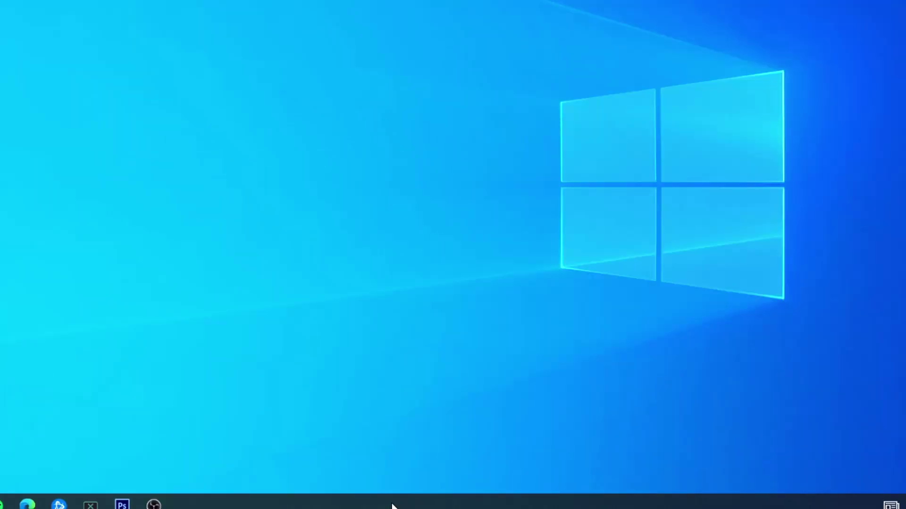
Open Task Manager on the Startup tab and look over the startup apps
right_click(417, 506)
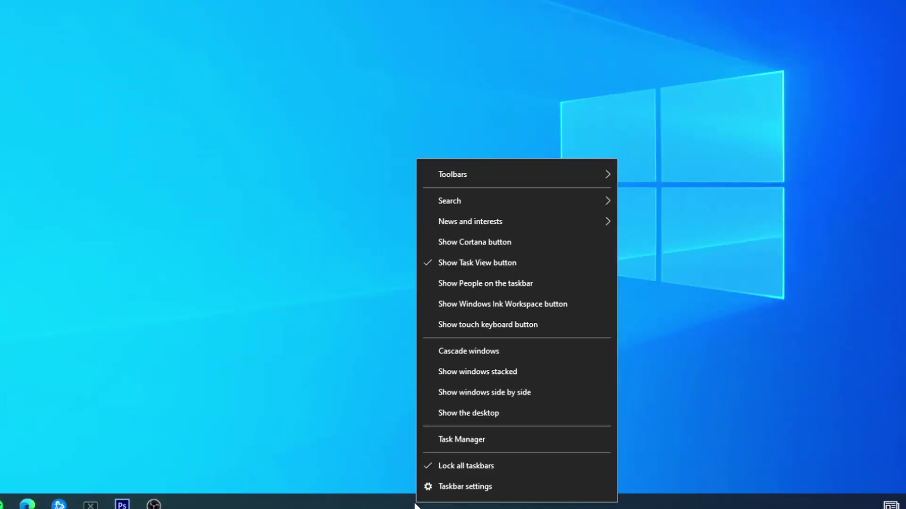
left_click(476, 443)
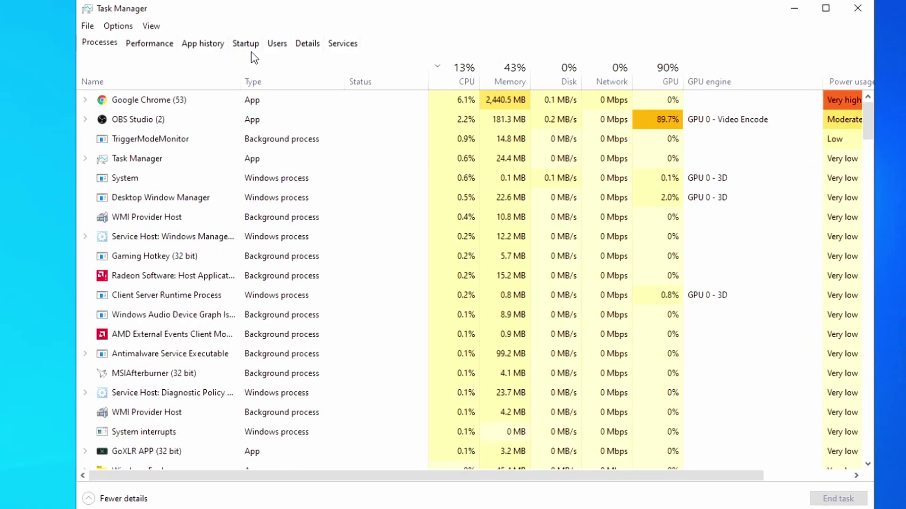
left_click(249, 48)
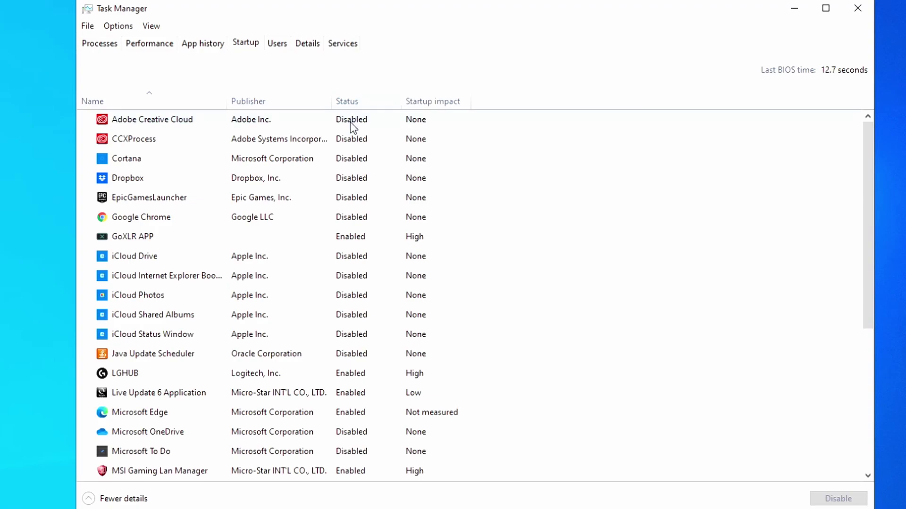
scroll(372, 243, "down", 5)
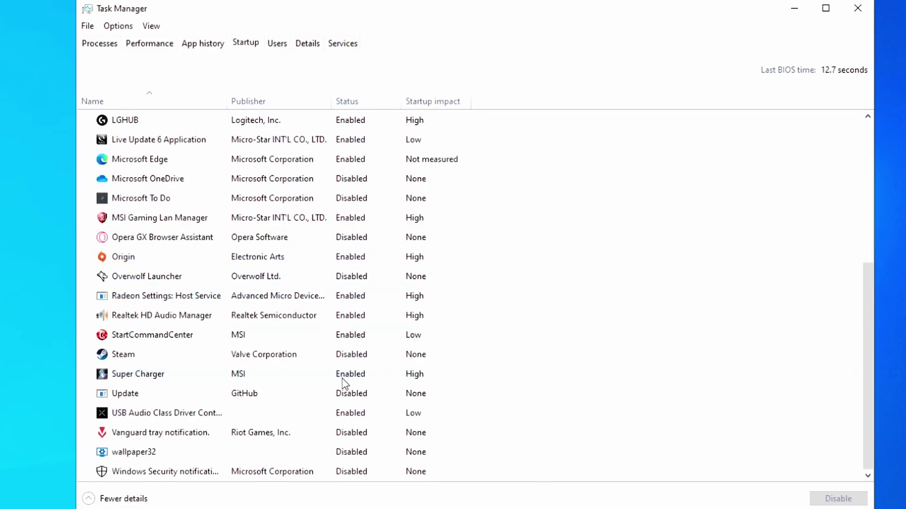
scroll(343, 385, "up", 5)
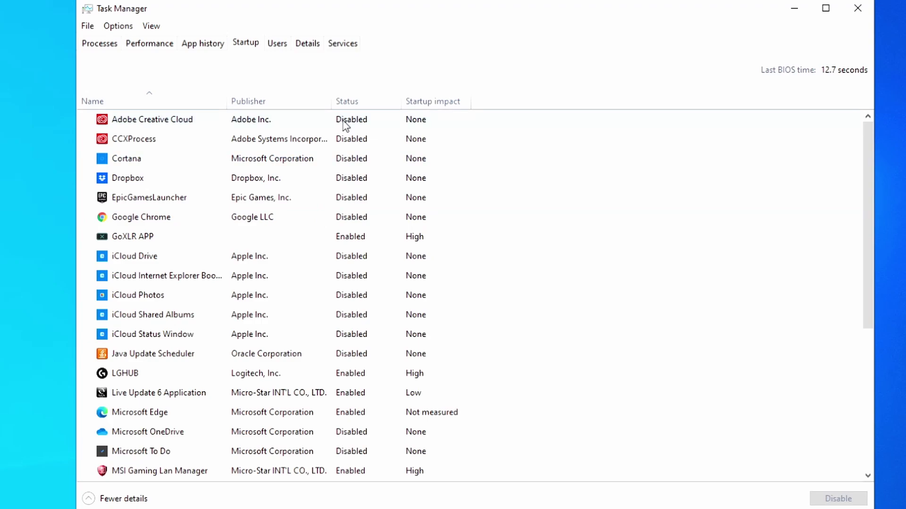
scroll(372, 142, "down", 5)
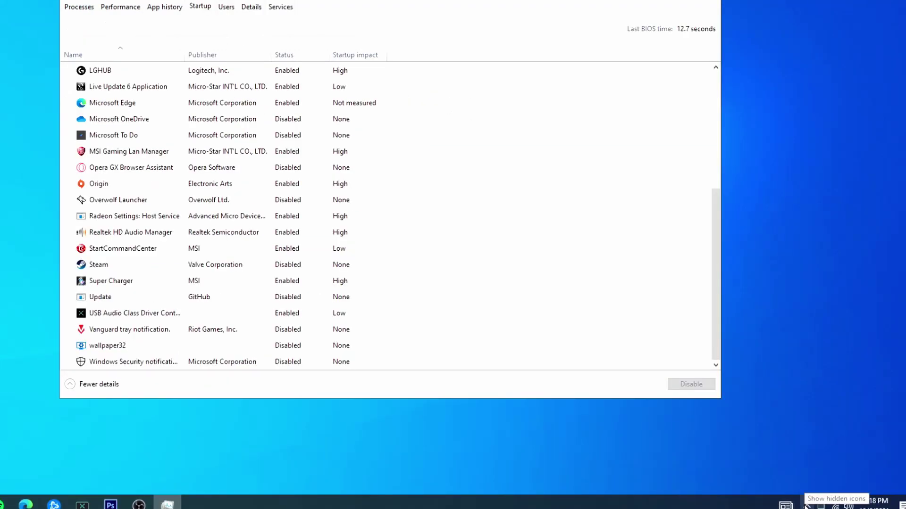
Review startup entries: Microsoft Edge, LGHUB, Live Update 6, USB audio driver, Realtek HD Audio Manager, Opera GX Browser Assistant
left_click(805, 505)
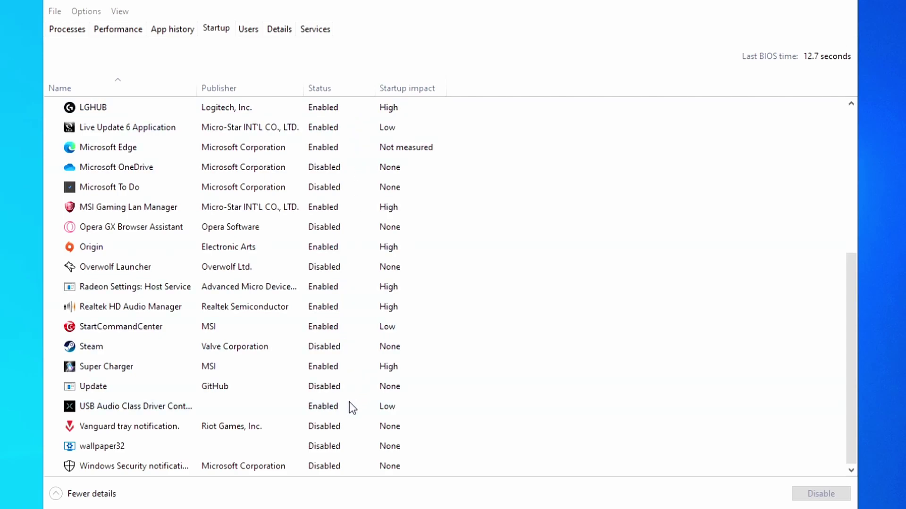
left_click(304, 147)
left_click(303, 112)
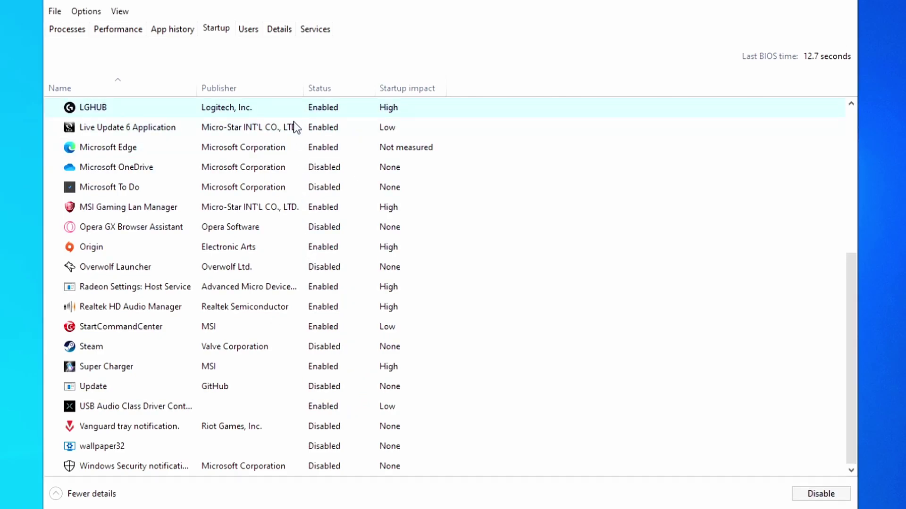
left_click(290, 127)
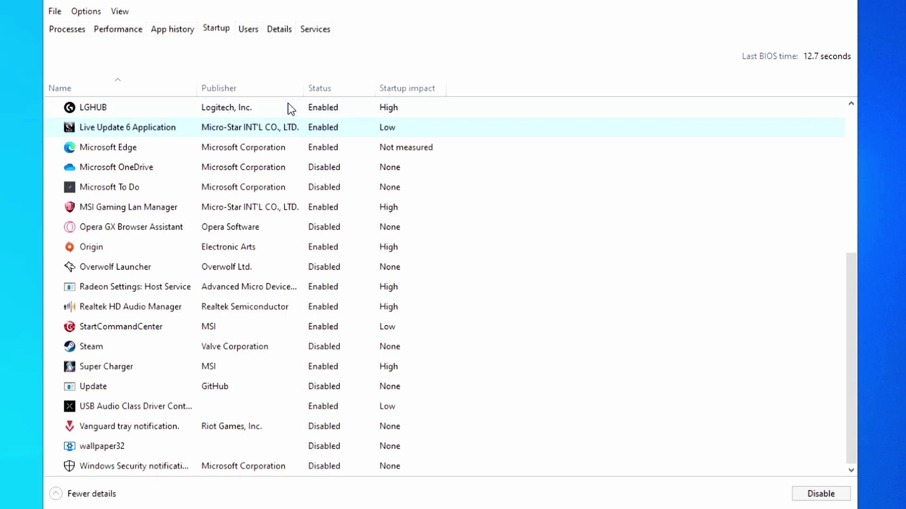
left_click(289, 108)
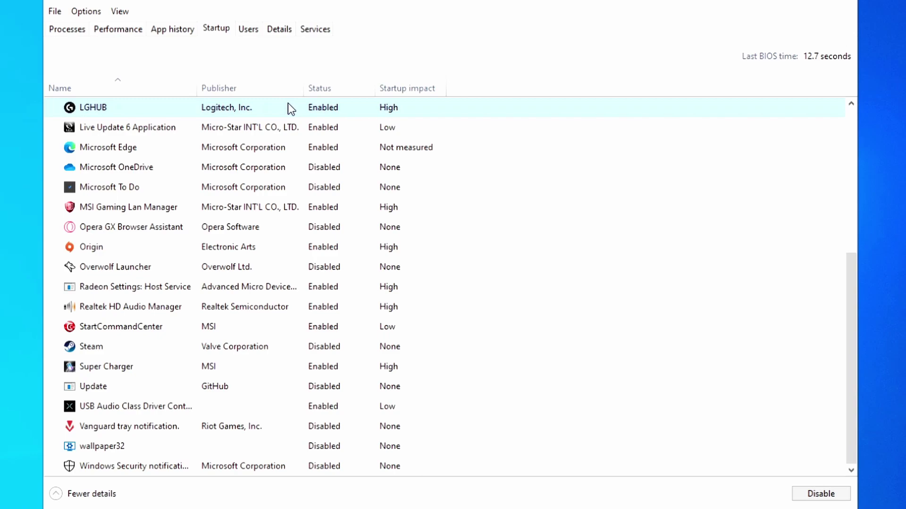
left_click(135, 412)
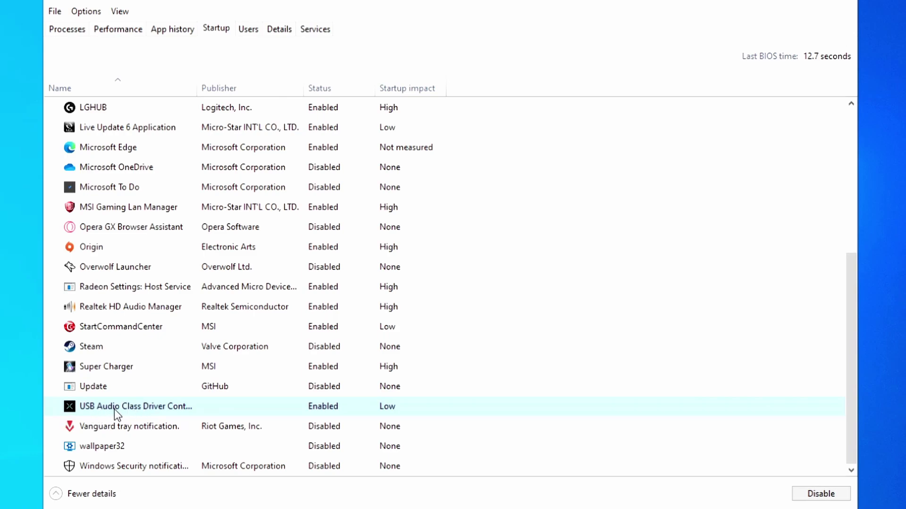
left_click(113, 313)
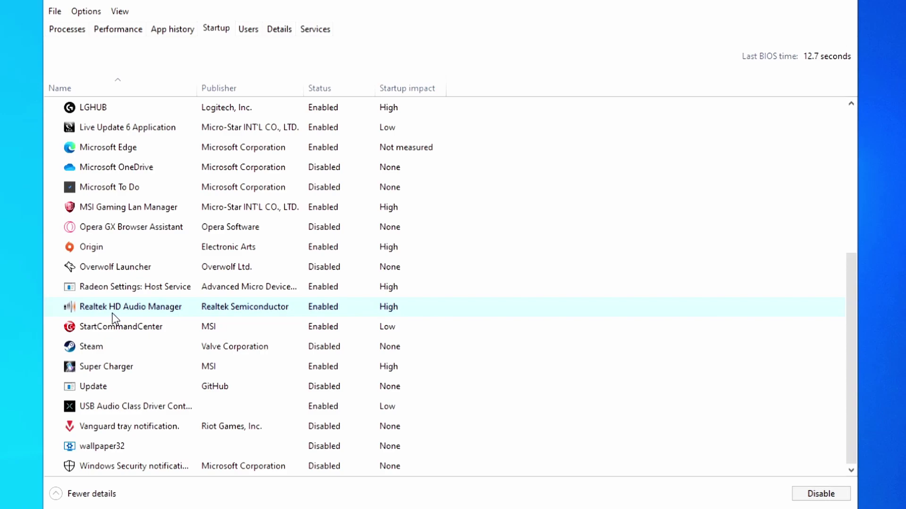
left_click(138, 234)
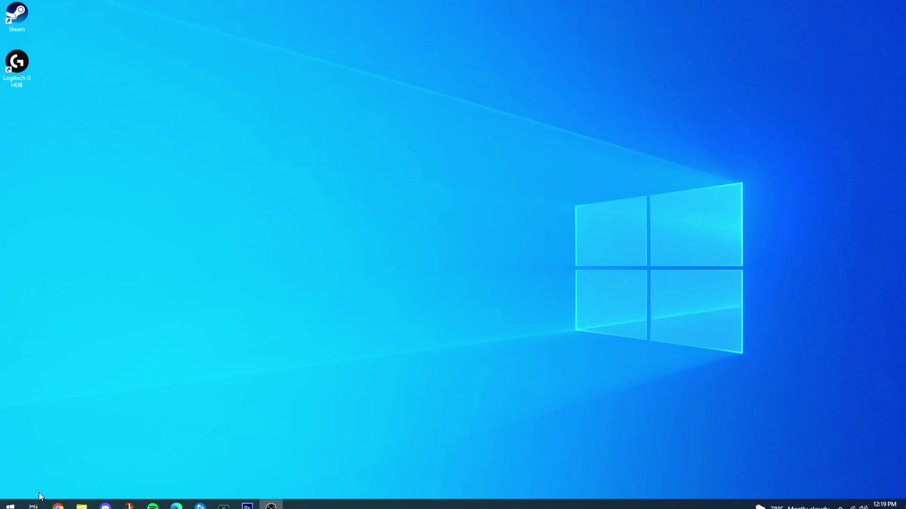
Search 'system settings' and open the advanced system settings in System Properties
left_click(11, 505)
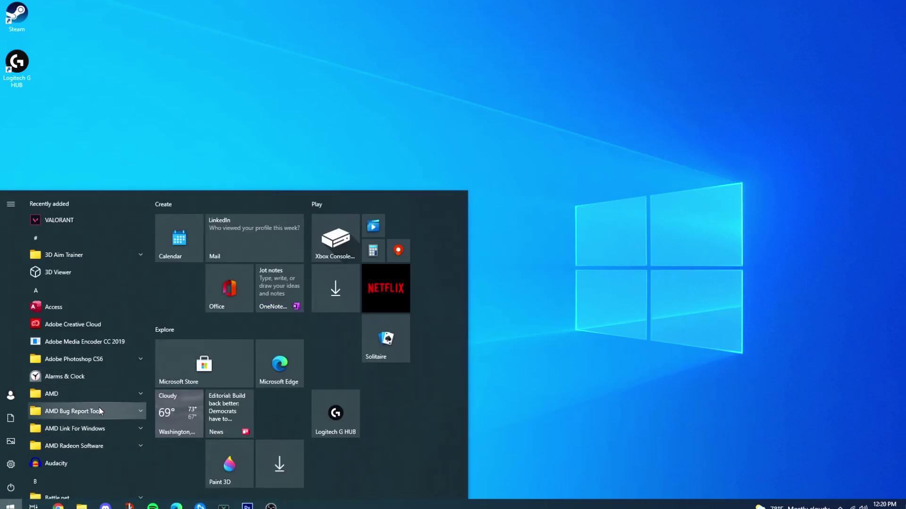
type("sys")
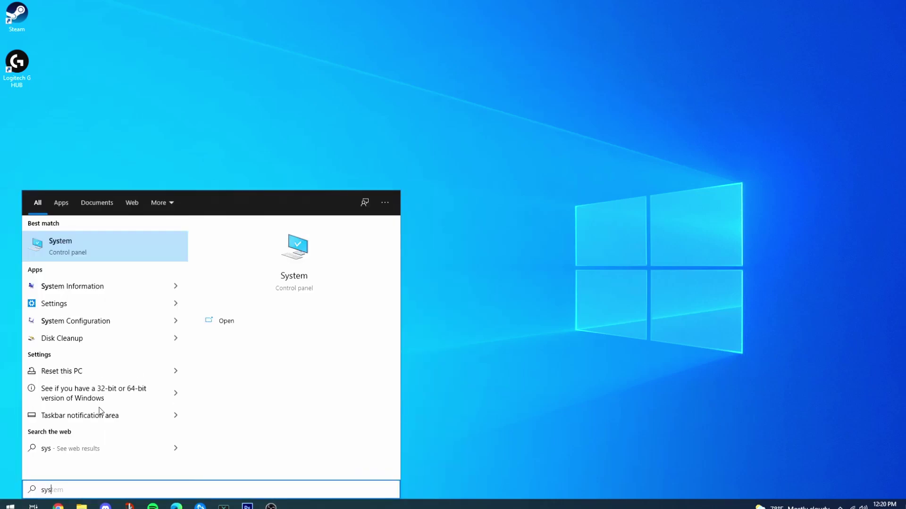
type("tem settings")
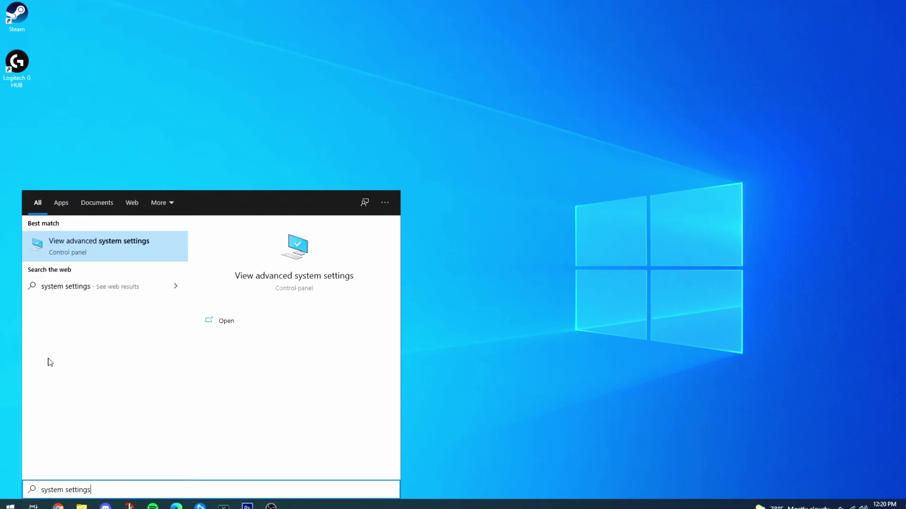
left_click(118, 256)
left_click_drag(408, 225, 477, 135)
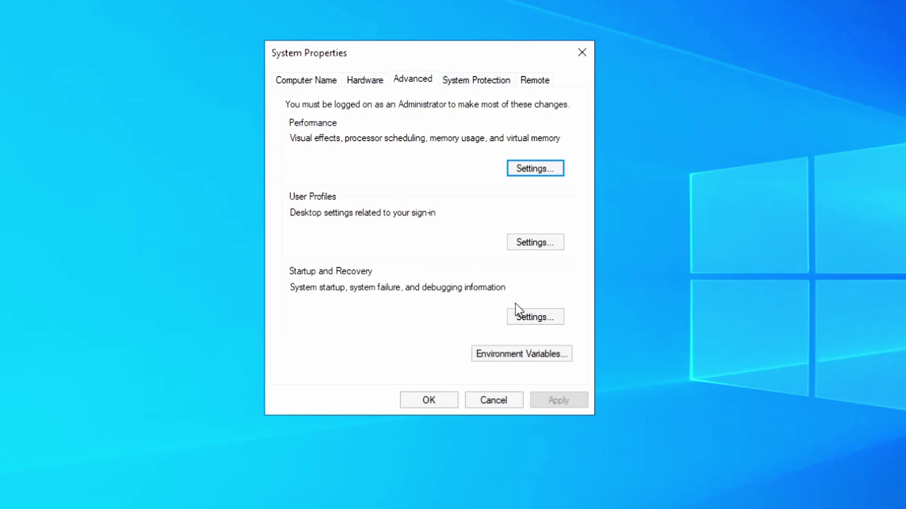
left_click(536, 319)
left_click_drag(576, 138, 437, 43)
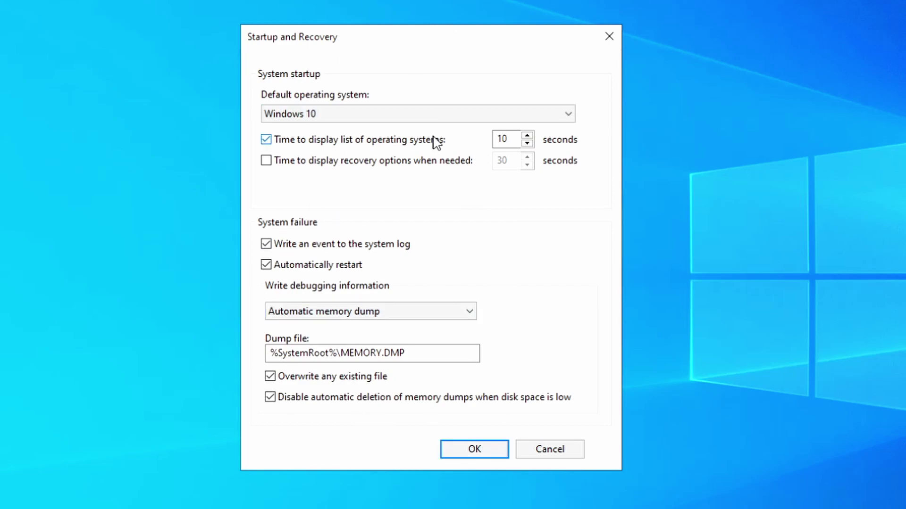
left_click(475, 450)
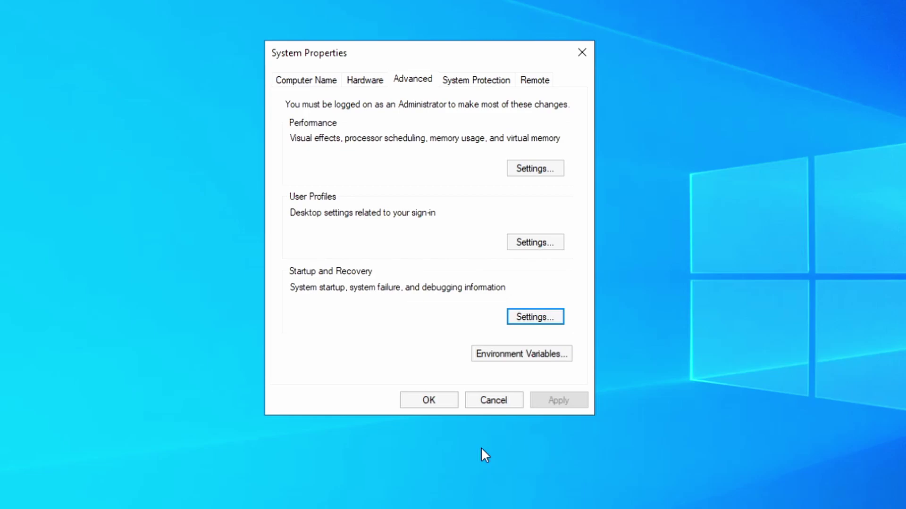
Set Visual Effects to Custom: keep only peek, thumbnails, window contents while dragging, and smooth font edges
left_click_drag(318, 57, 393, 64)
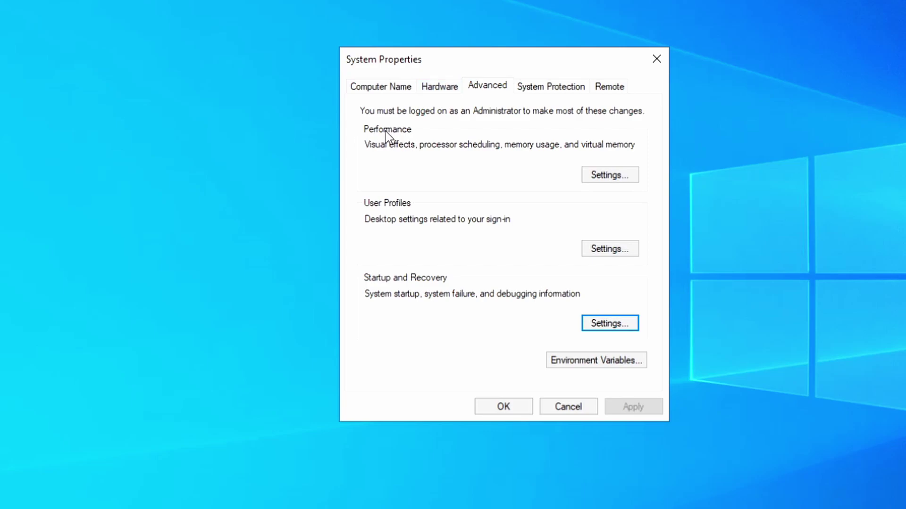
left_click(590, 177)
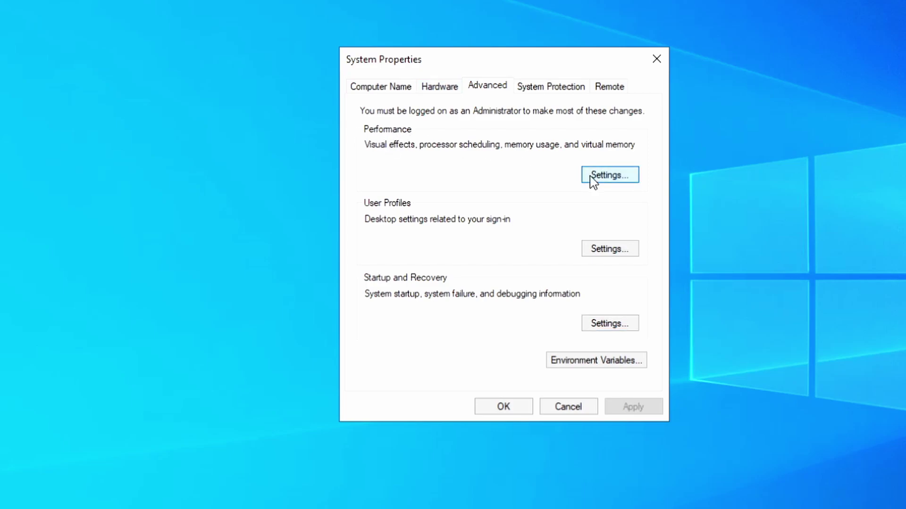
left_click_drag(565, 125, 527, 52)
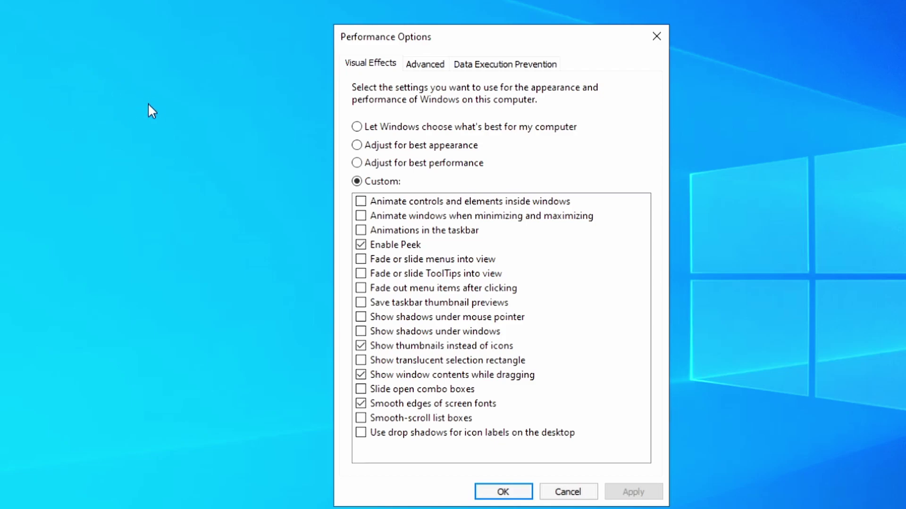
left_click(128, 108)
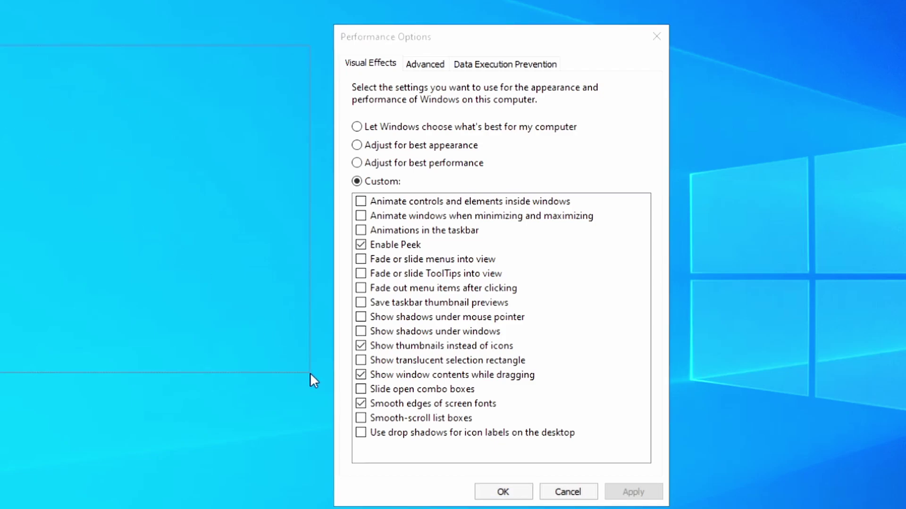
left_click_drag(310, 372, 268, 306)
left_click(396, 172)
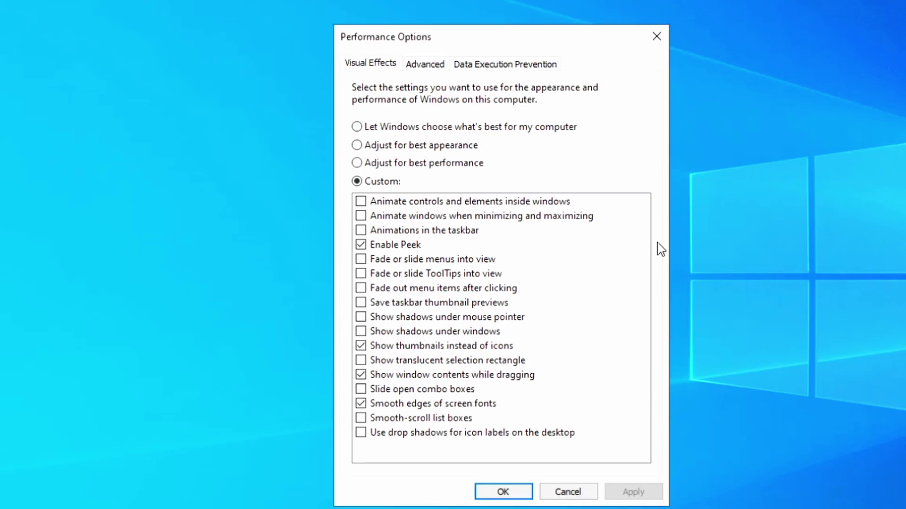
left_click(514, 496)
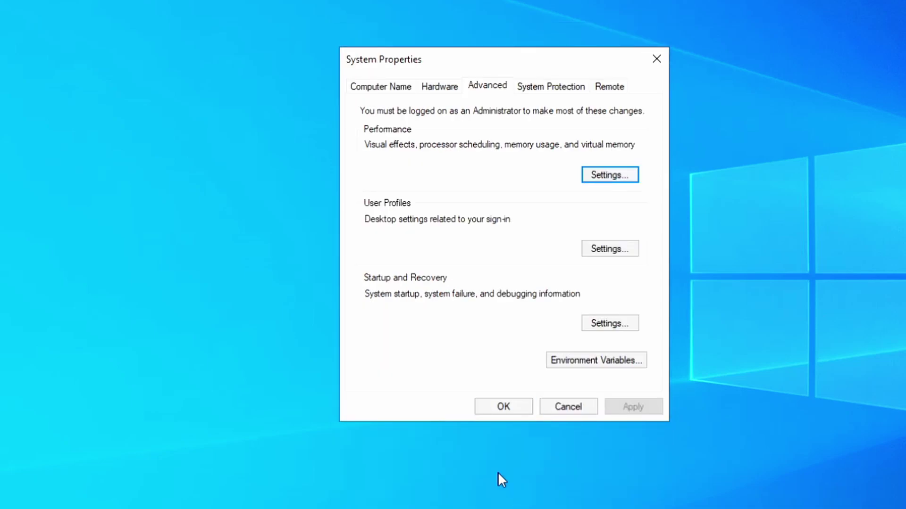
Close System Properties and open the Notifications & actions settings via a 'notific' search
left_click(499, 409)
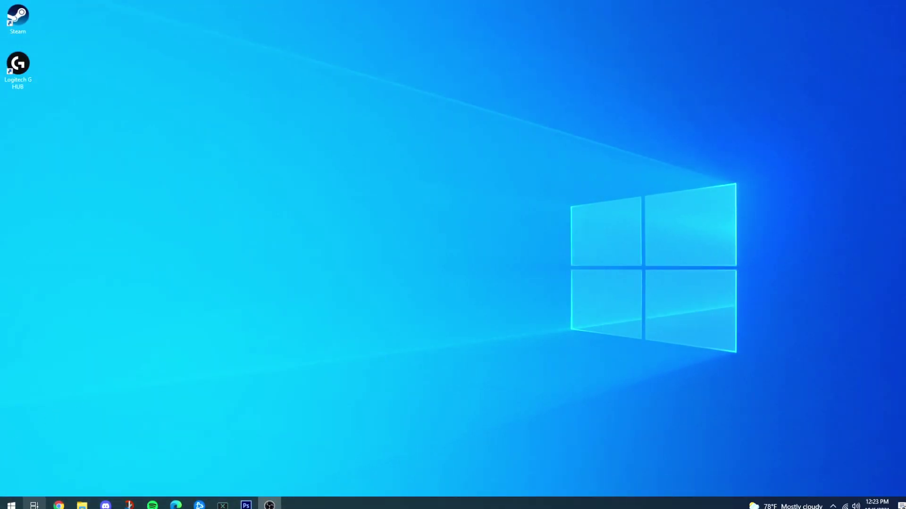
left_click(11, 504)
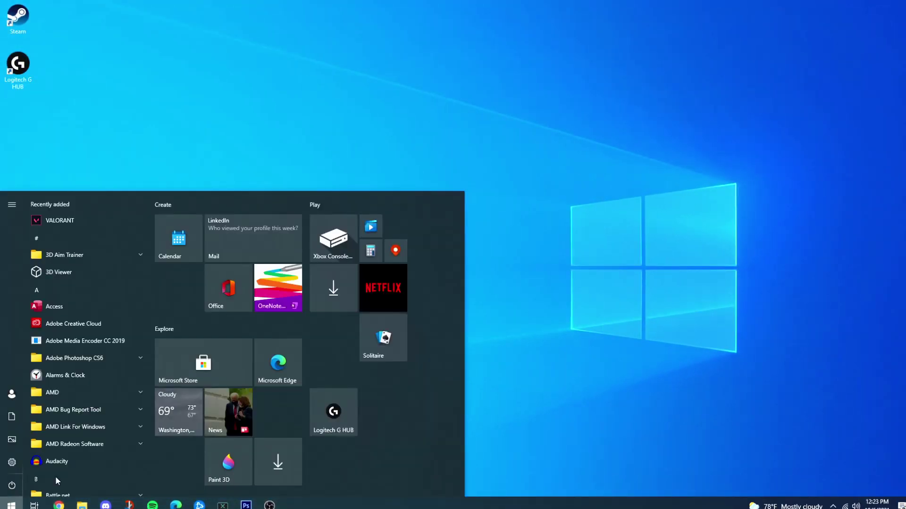
type("notific")
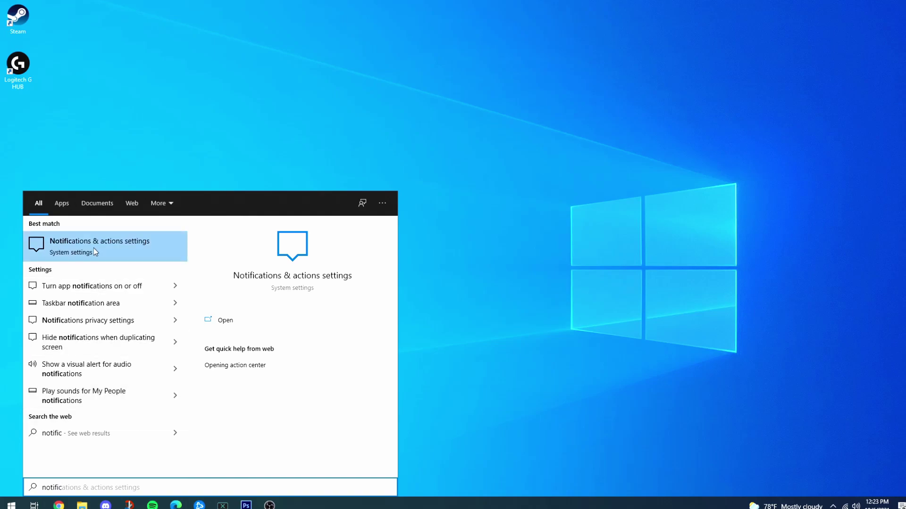
left_click(120, 247)
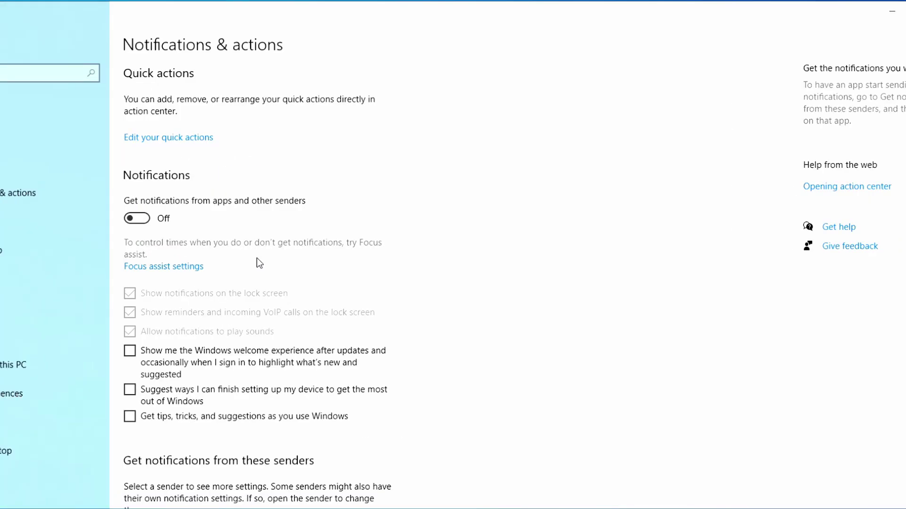
Switch off notifications from the Wireless, Storage settings and AutoPlay senders
left_click(138, 219)
scroll(283, 308, "down", 8)
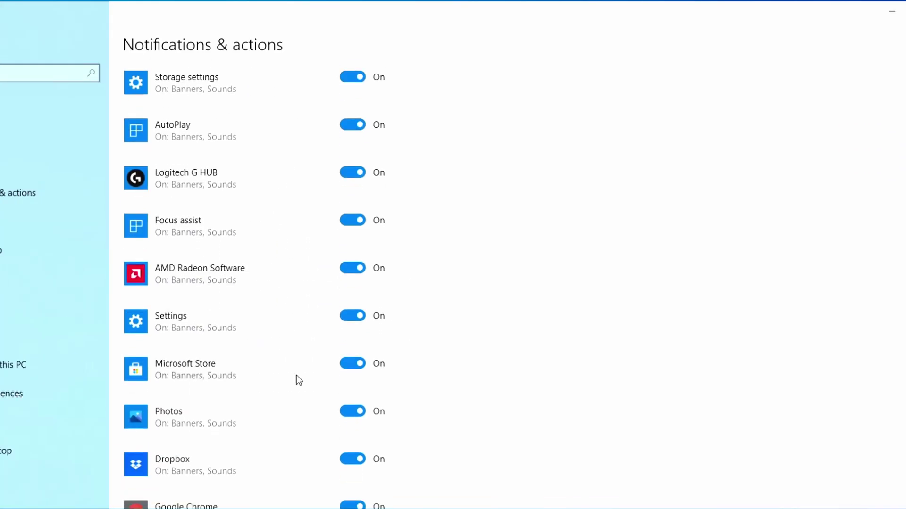
scroll(283, 392, "up", 10)
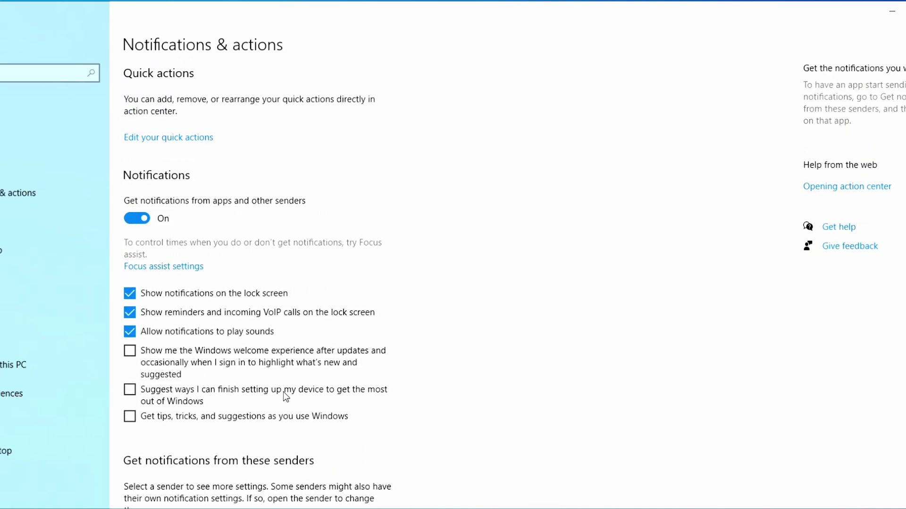
left_click(137, 219)
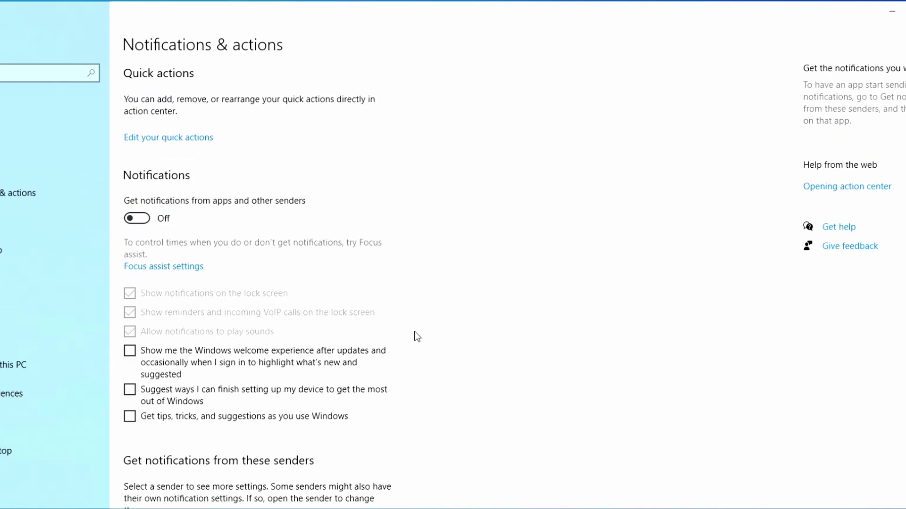
scroll(410, 336, "down", 20)
scroll(363, 315, "up", 20)
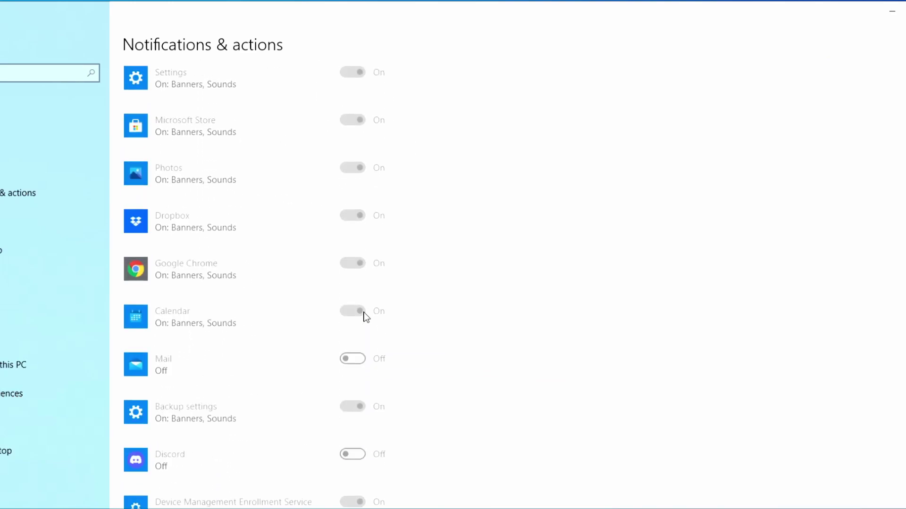
left_click(142, 222)
scroll(417, 314, "down", 8)
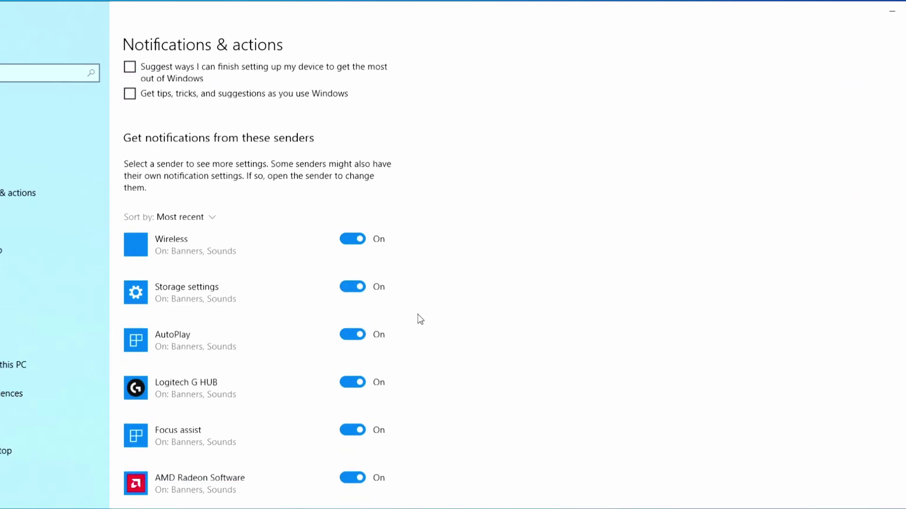
left_click(352, 182)
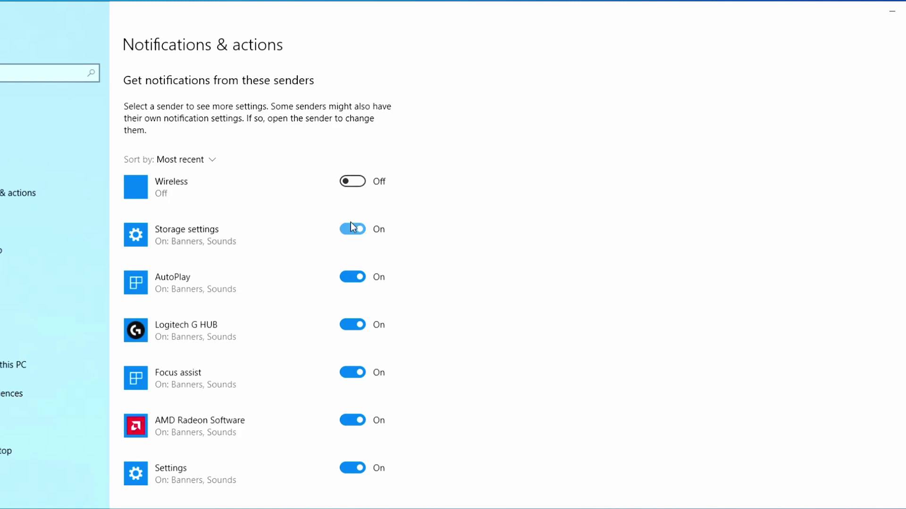
left_click(352, 229)
left_click(352, 276)
Turn off all notifications from apps and other senders
scroll(349, 285, "down", 2)
scroll(349, 285, "down", 5)
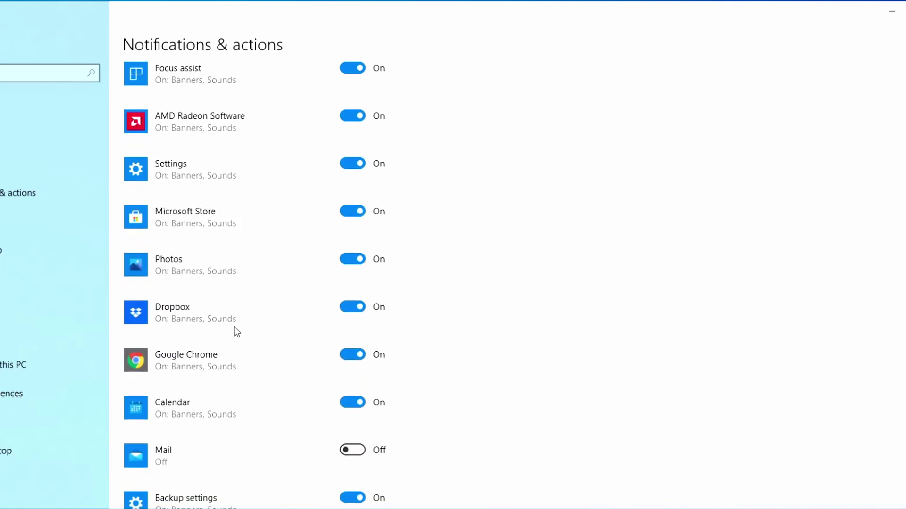
scroll(335, 261, "down", 5)
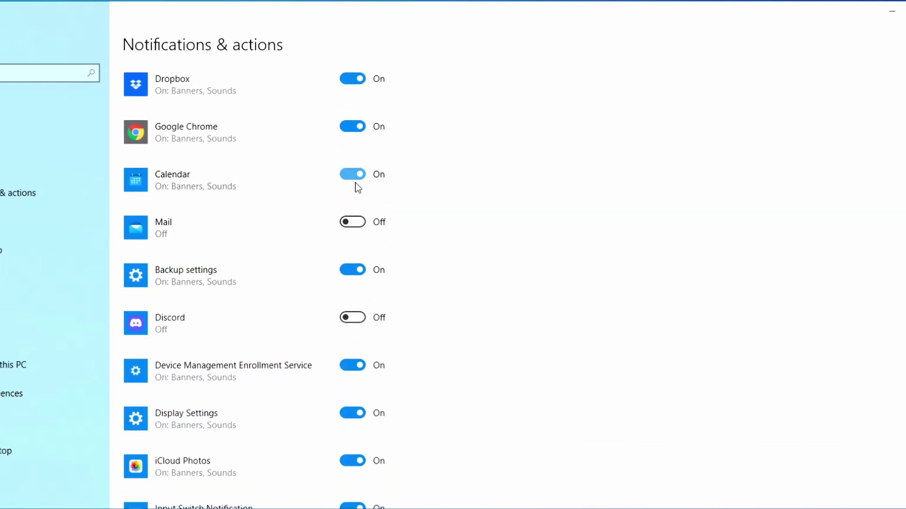
scroll(331, 189, "down", 6)
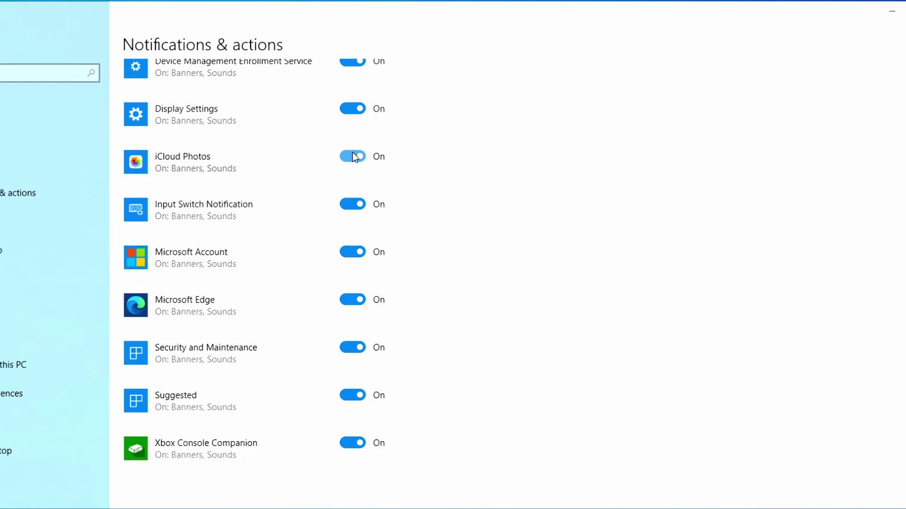
scroll(352, 152, "up", 15)
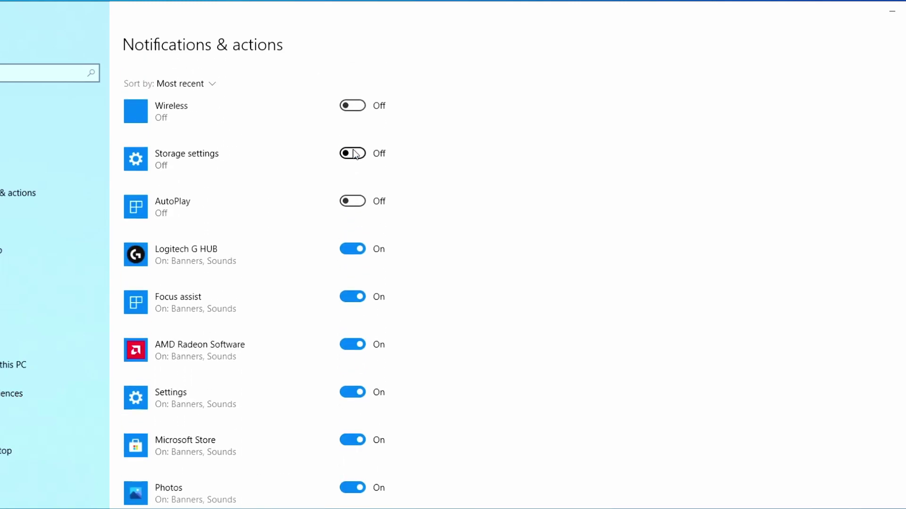
scroll(352, 153, "up", 10)
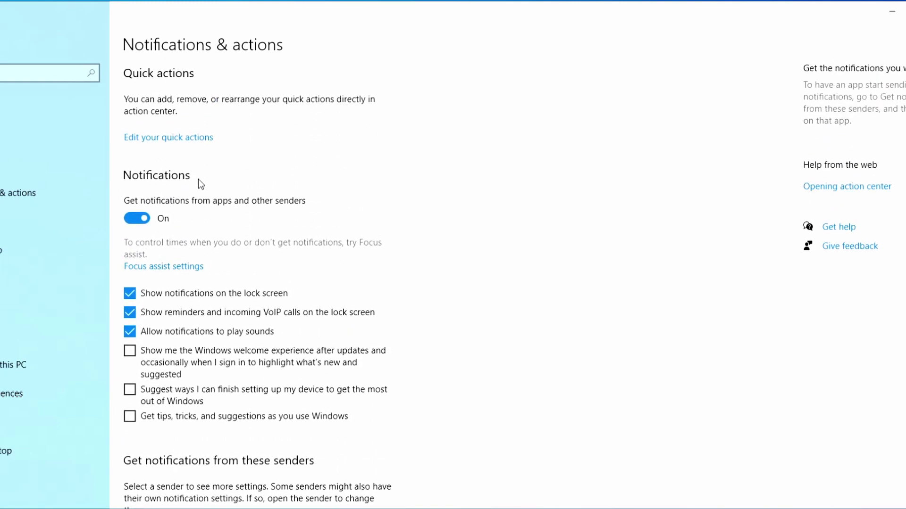
left_click(140, 219)
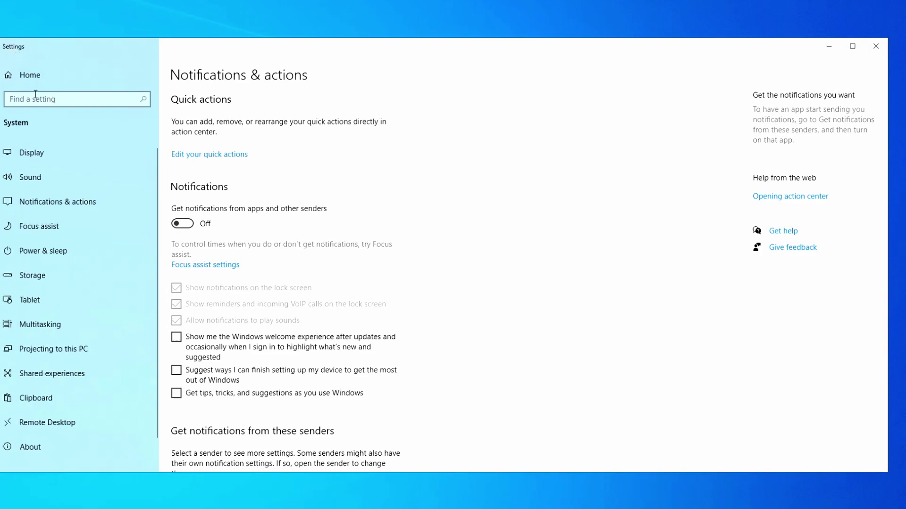
Open the Storage page and review Local Disk (C:): 95.1 GB used, 16.0 GB free
left_click(50, 280)
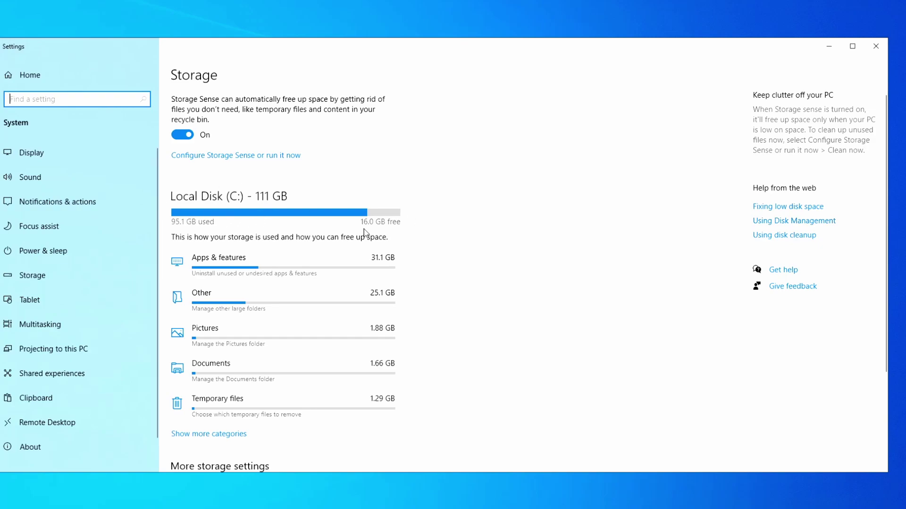
scroll(427, 242, "down", 3)
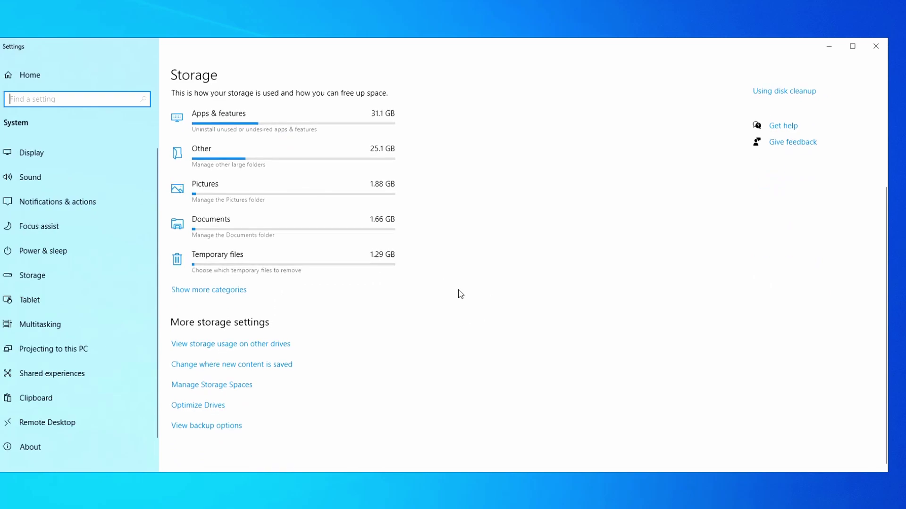
scroll(472, 302, "up", 3)
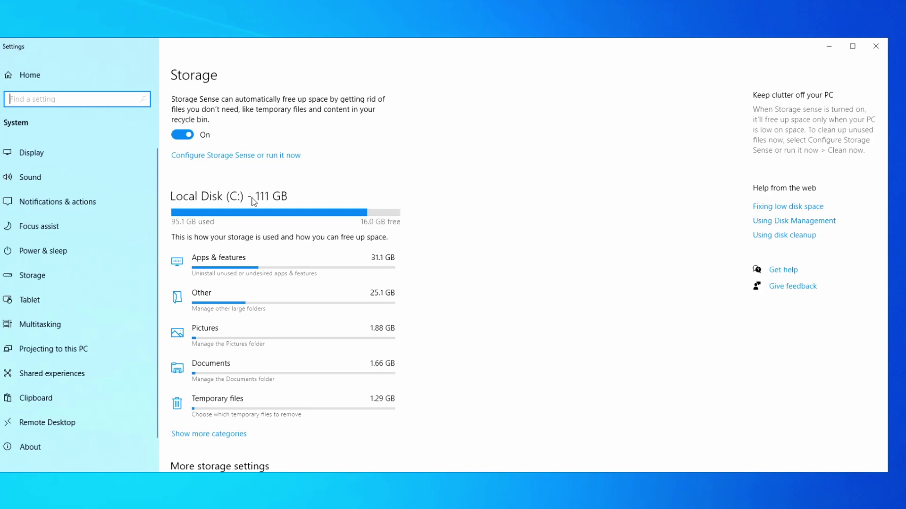
Open the temporary files list and review the cleanup categories
left_click(262, 404)
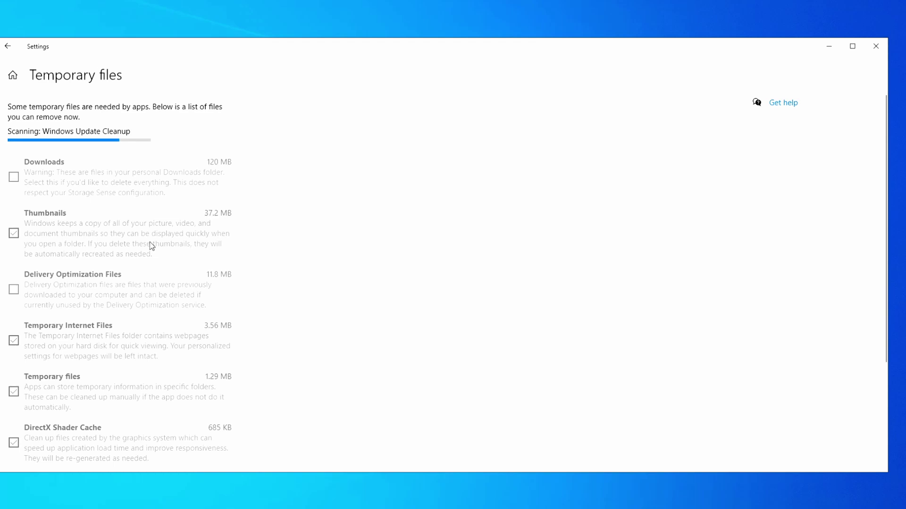
scroll(113, 307, "down", 3)
scroll(210, 317, "up", 3)
scroll(20, 324, "down", 5)
scroll(19, 349, "up", 6)
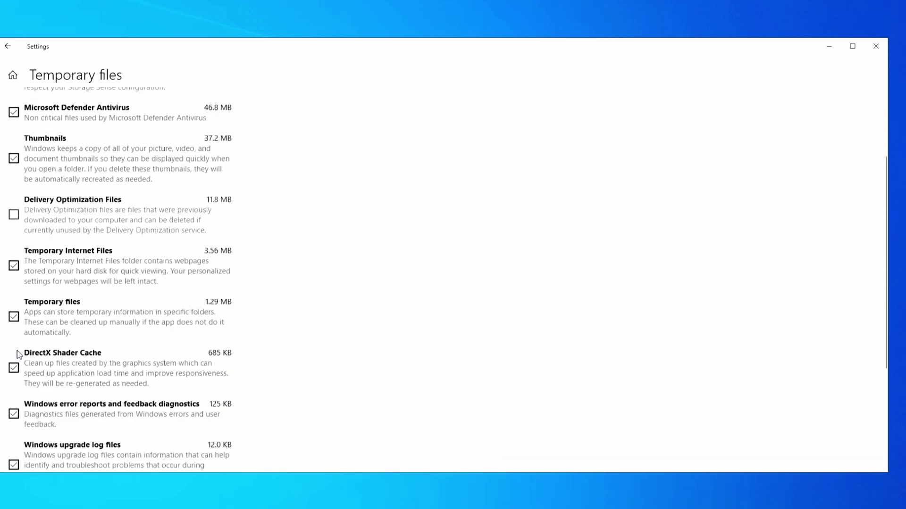
scroll(18, 223, "down", 3)
scroll(18, 223, "down", 3)
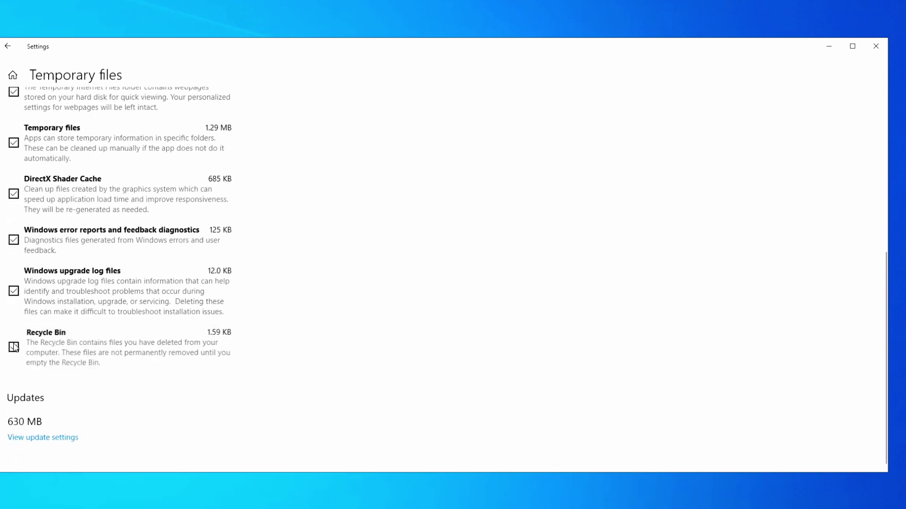
scroll(63, 266, "up", 6)
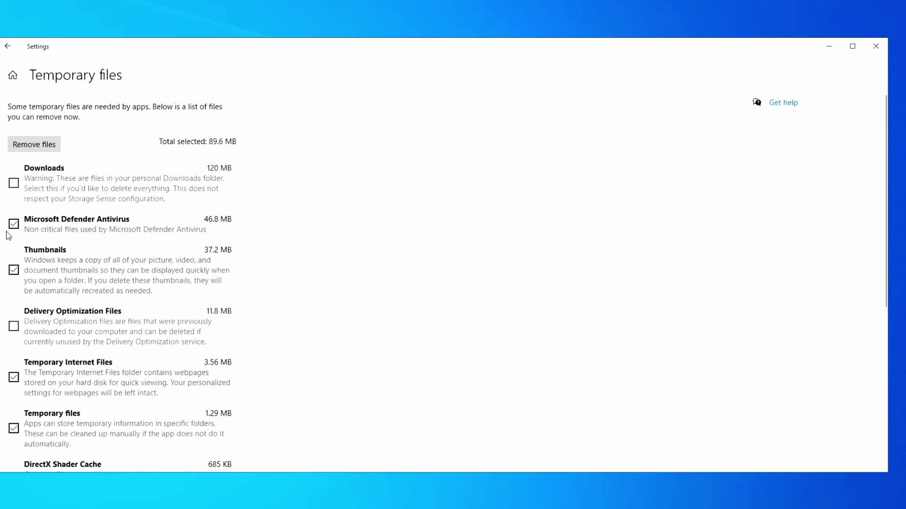
Include Delivery Optimization Files and remove the selected temporary files
left_click(21, 325)
scroll(111, 377, "down", 4)
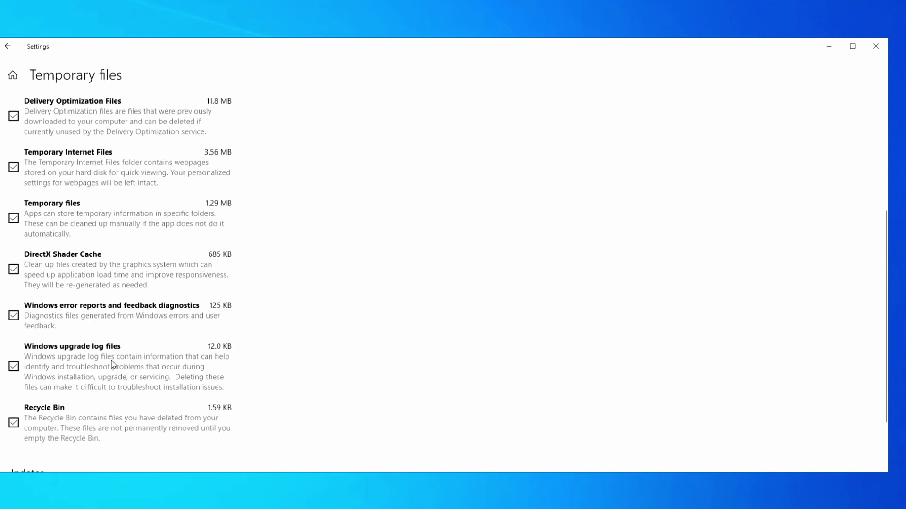
scroll(71, 283, "up", 4)
left_click(36, 144)
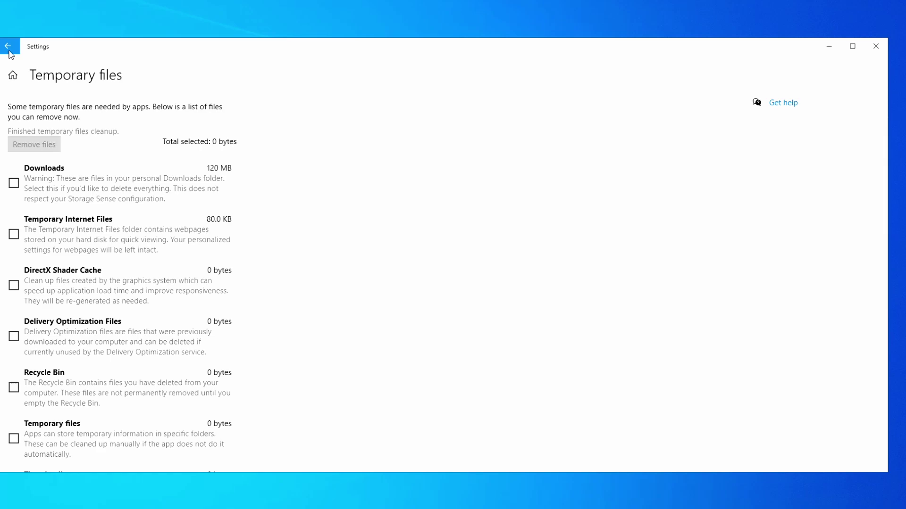
Configure Storage Sense with recycle bin at 14 days and unopened Downloads cleared after 30 days
left_click(9, 52)
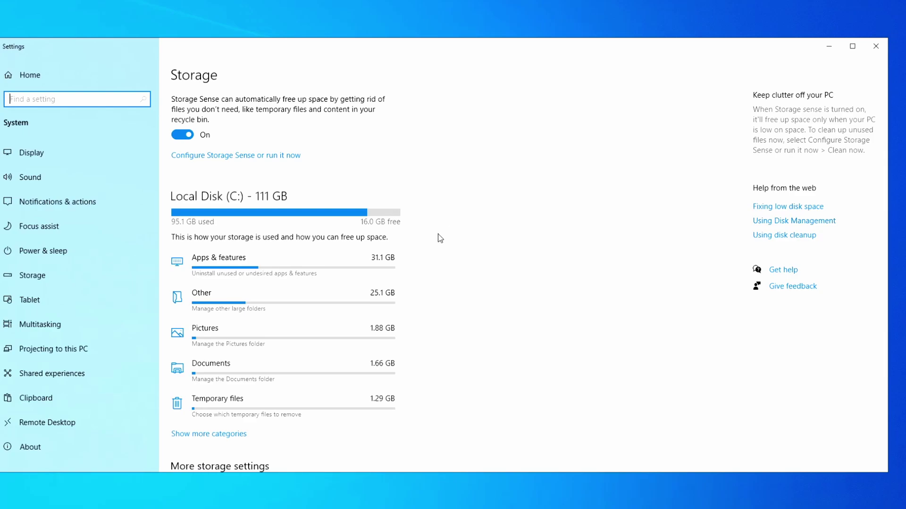
left_click(254, 156)
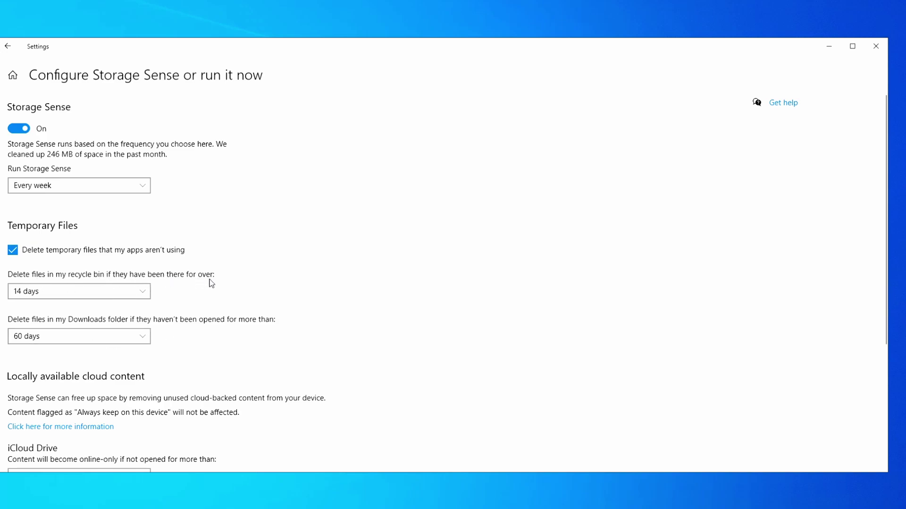
left_click(125, 293)
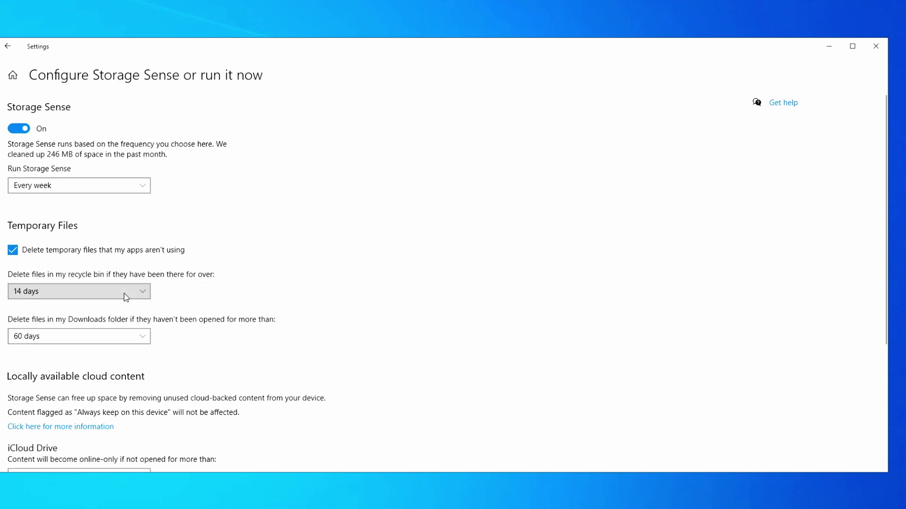
left_click(206, 296)
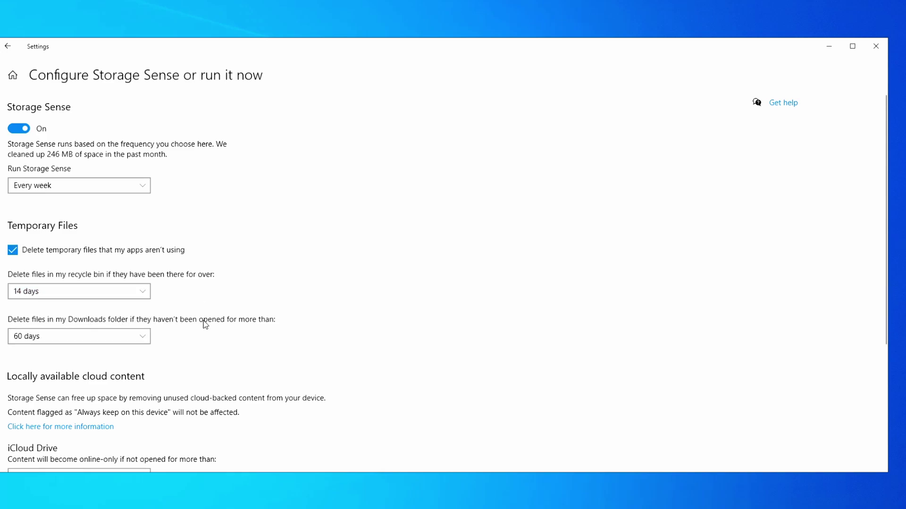
left_click(136, 337)
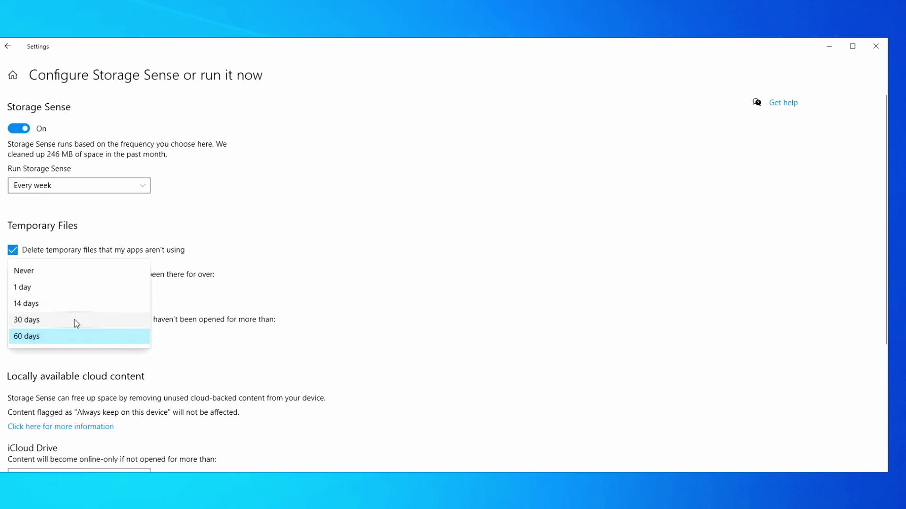
left_click(75, 319)
scroll(291, 331, "down", 4)
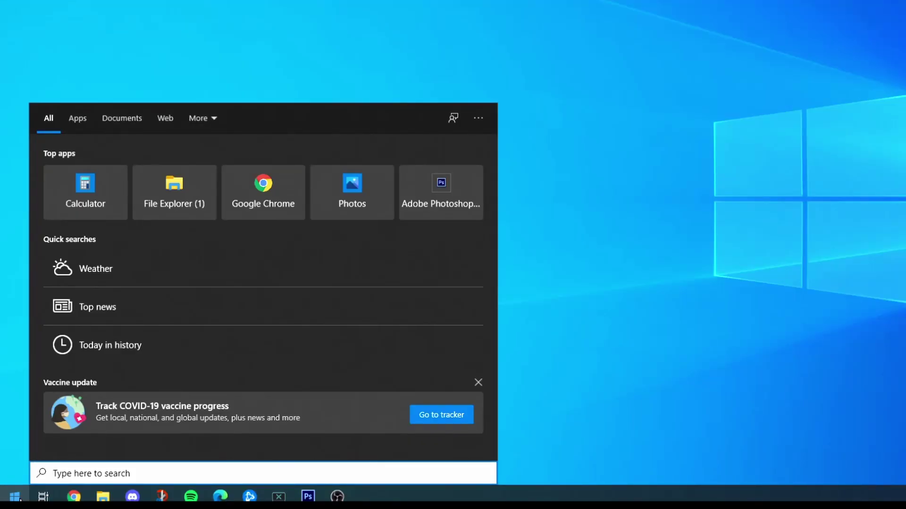
Search 'unins' to open Add or remove programs and scroll through the 98 installed apps
type("unins")
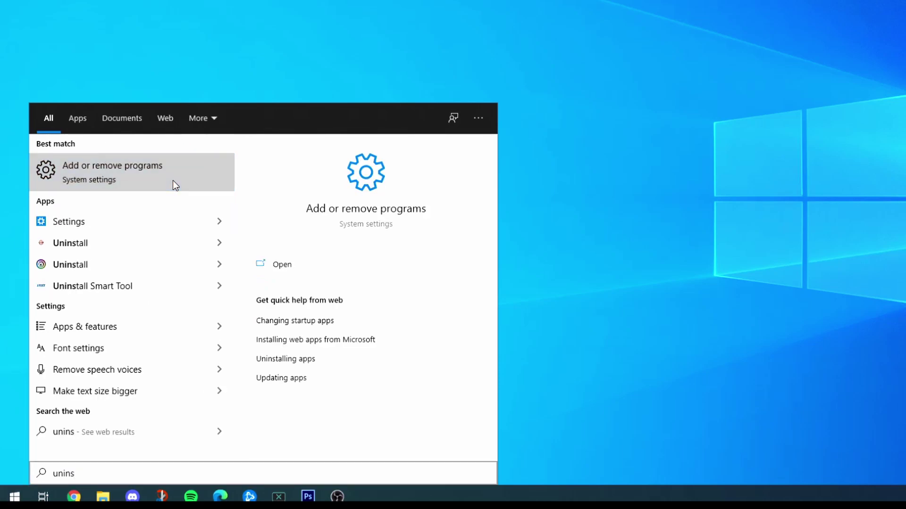
left_click(173, 181)
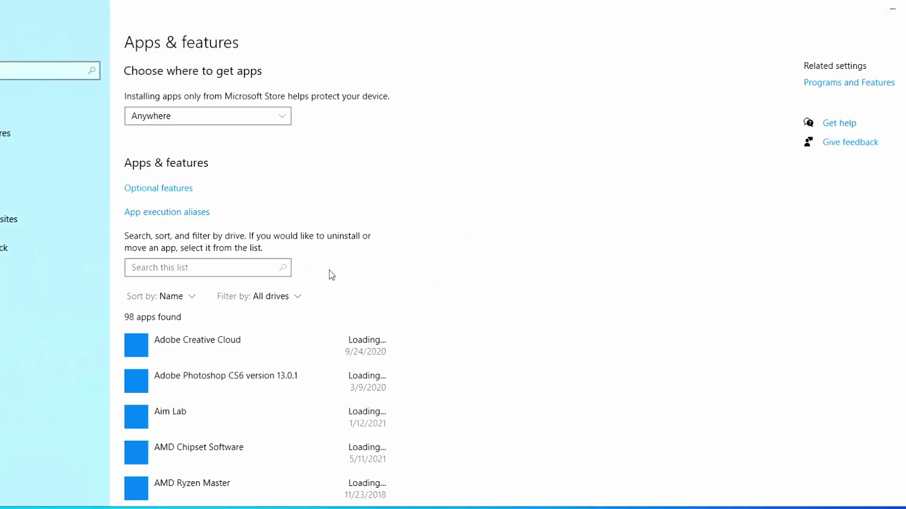
scroll(290, 330, "down", 20)
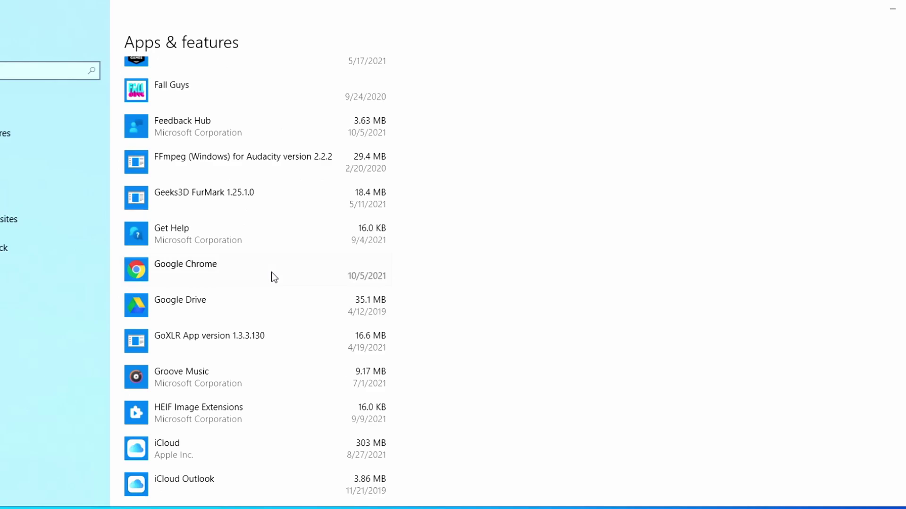
scroll(271, 242, "down", 15)
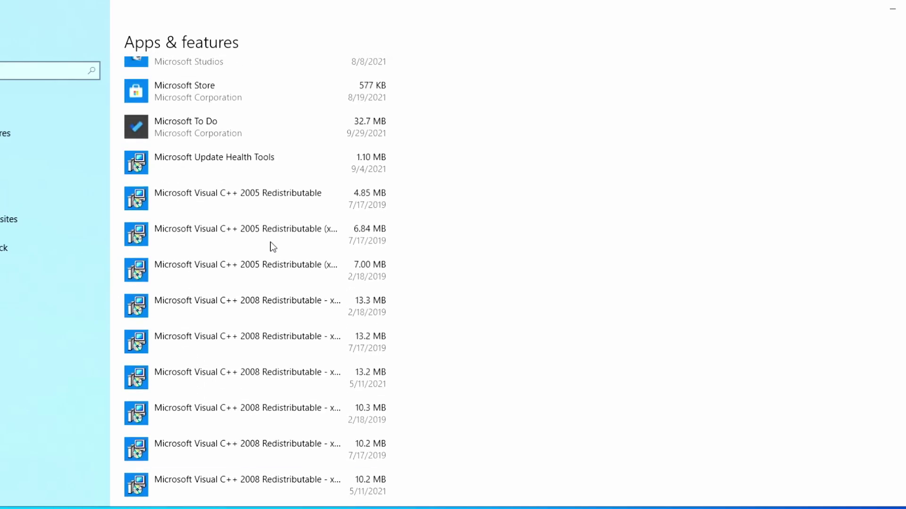
scroll(271, 246, "down", 1)
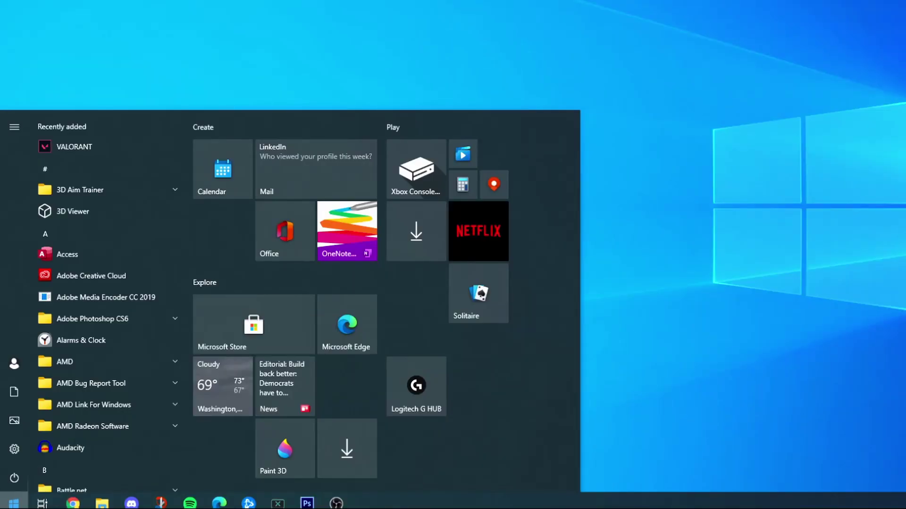
Search 'power option', open the additional power settings, and select the High performance plan
type("powe")
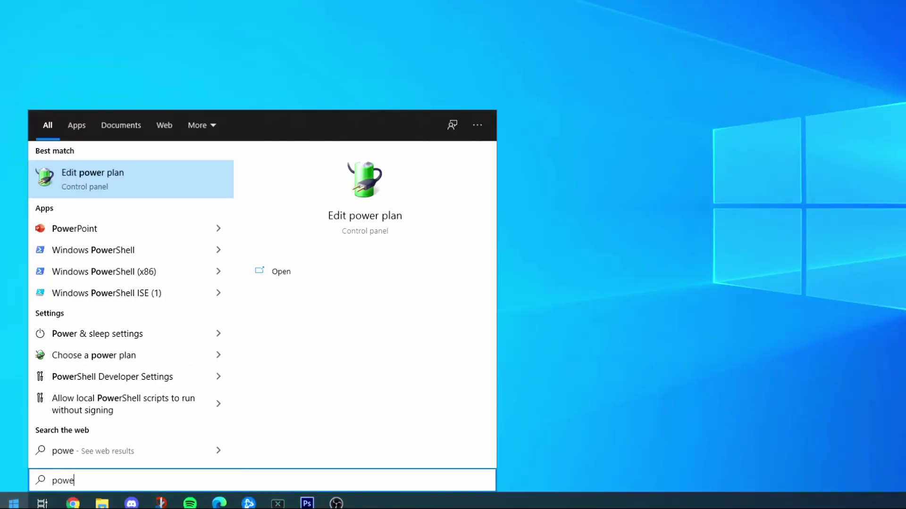
type("r option")
key("Return")
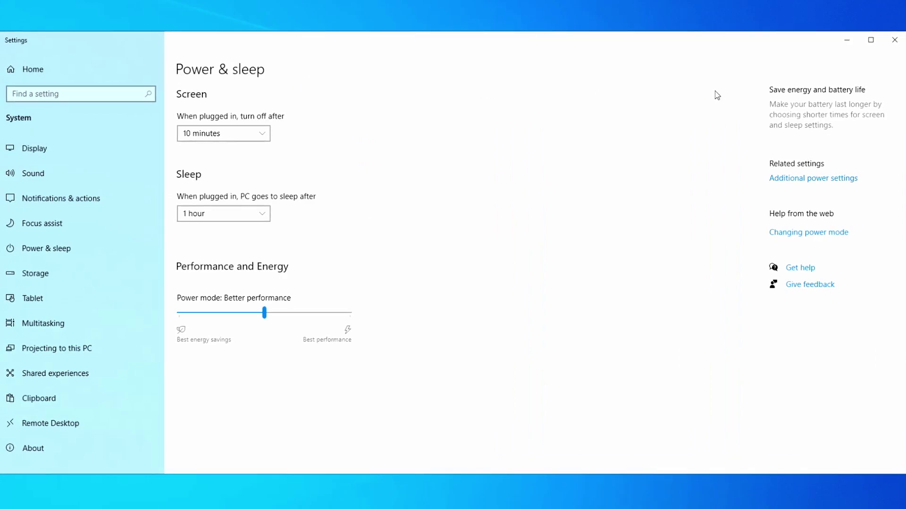
left_click(812, 179)
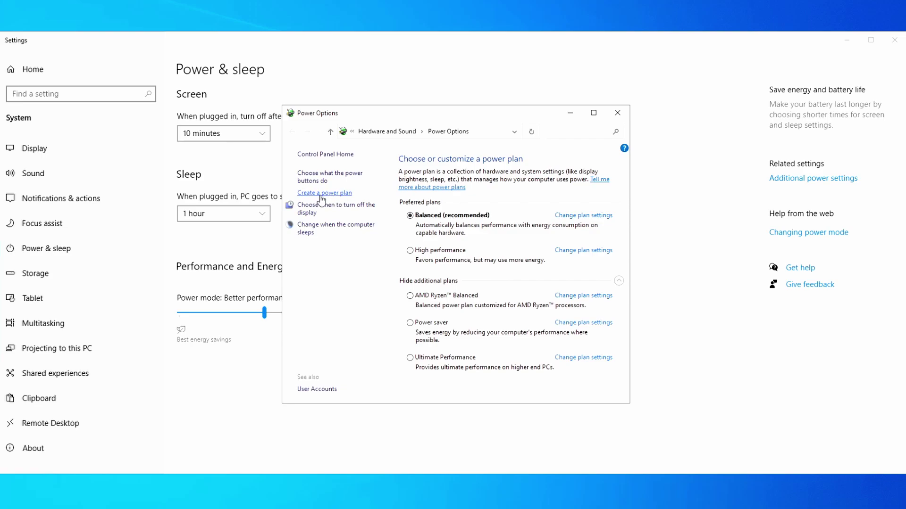
left_click(410, 250)
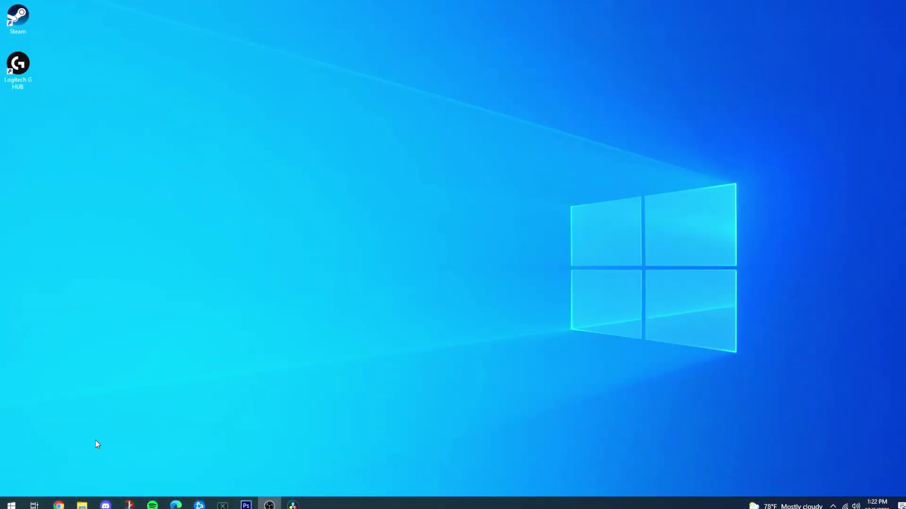
key("super")
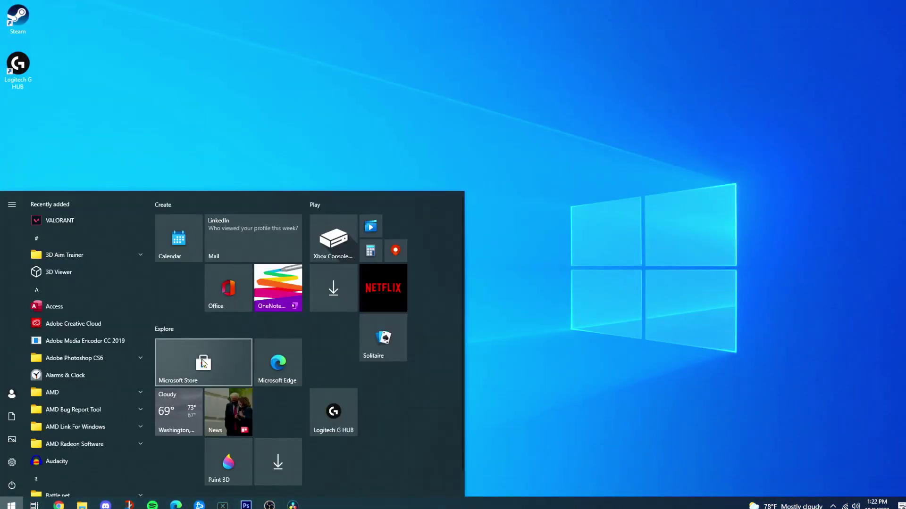
type("windows")
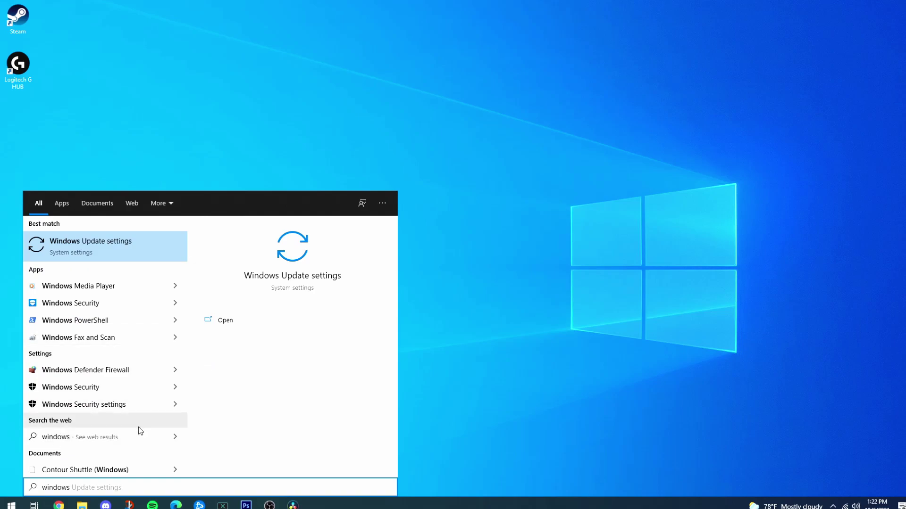
left_click(89, 238)
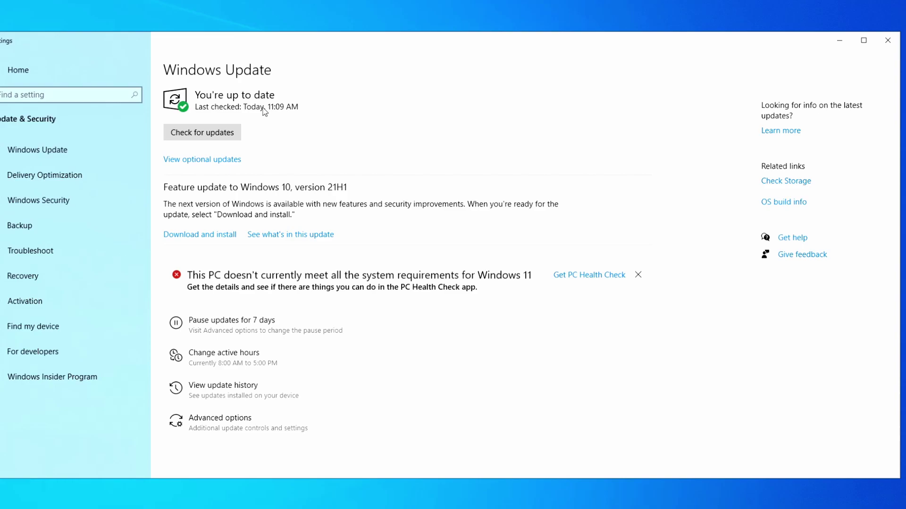
left_click(887, 44)
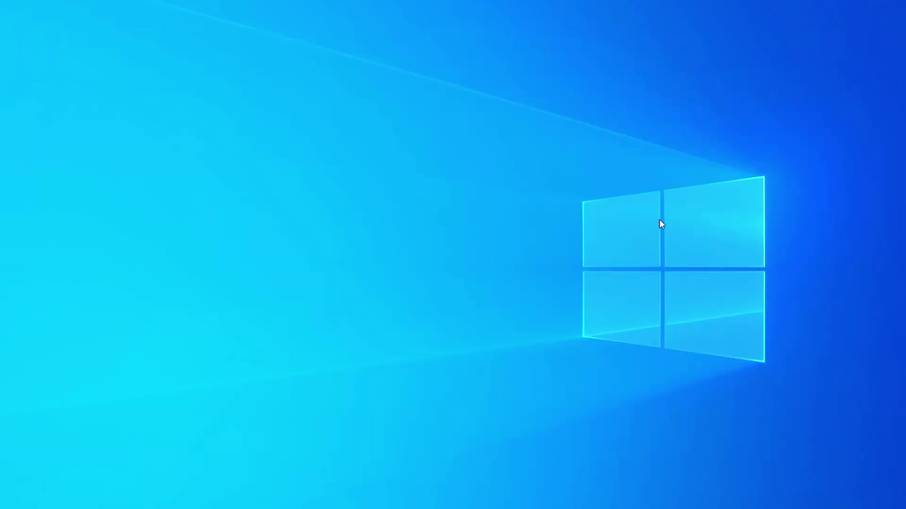